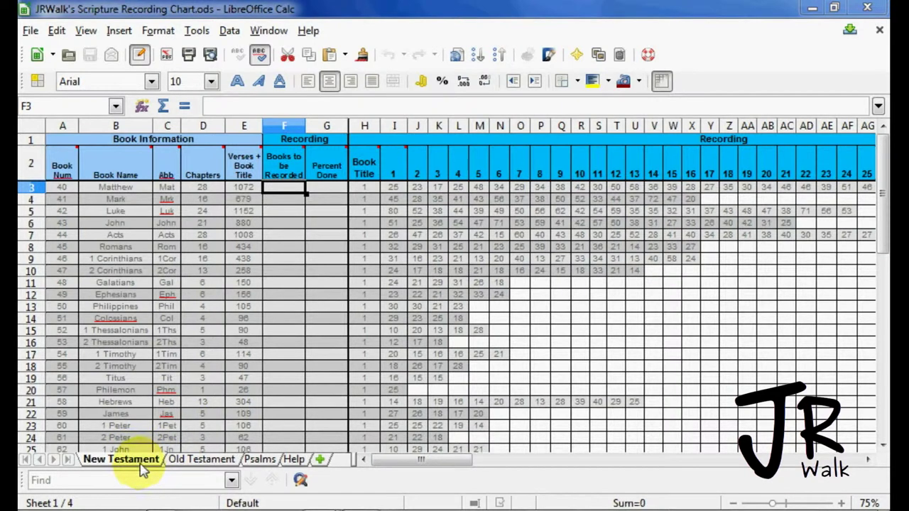
Browse the Old Testament, Psalms and Help sheets, then return to the New Testament sheet.
left_click(192, 465)
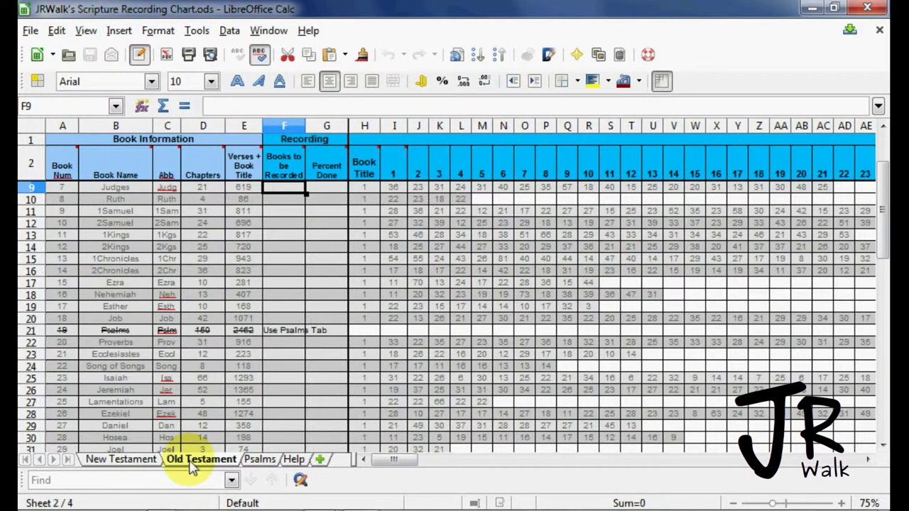
left_click(259, 462)
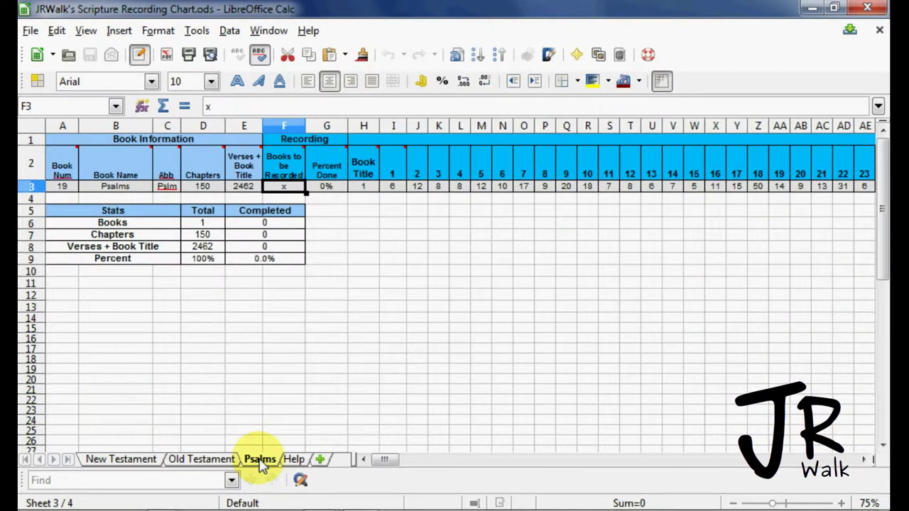
left_click(297, 460)
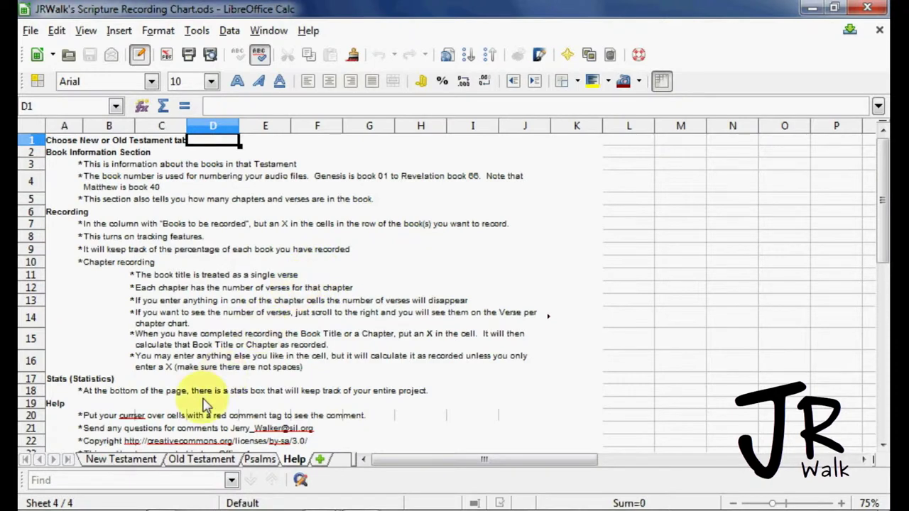
left_click(121, 459)
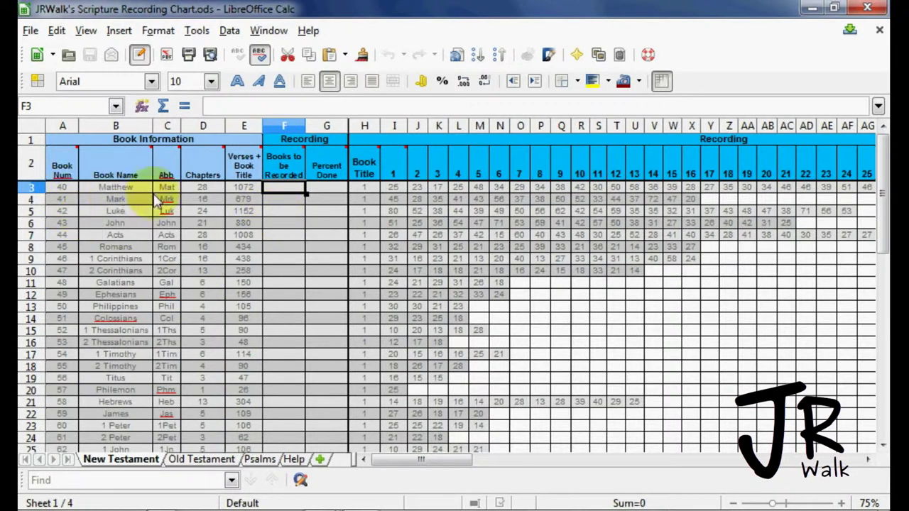
scroll(179, 344, "down", 3)
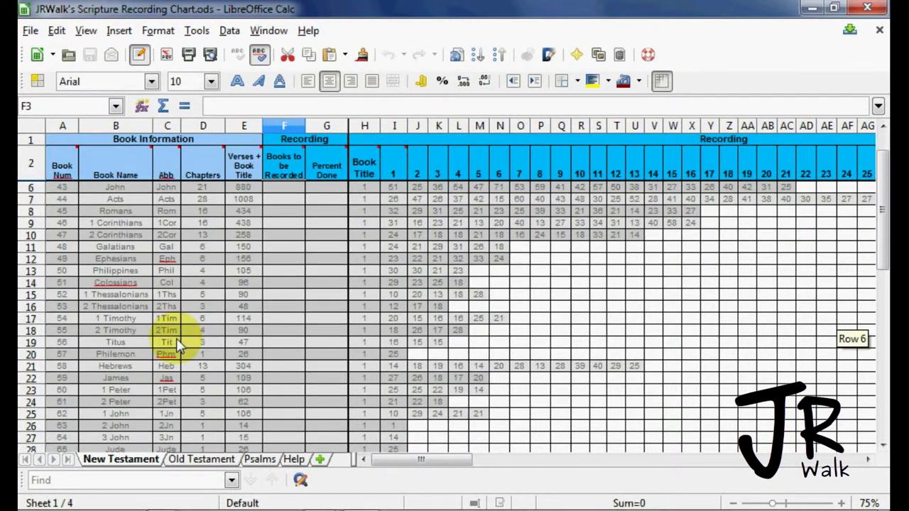
scroll(179, 344, "up", 3)
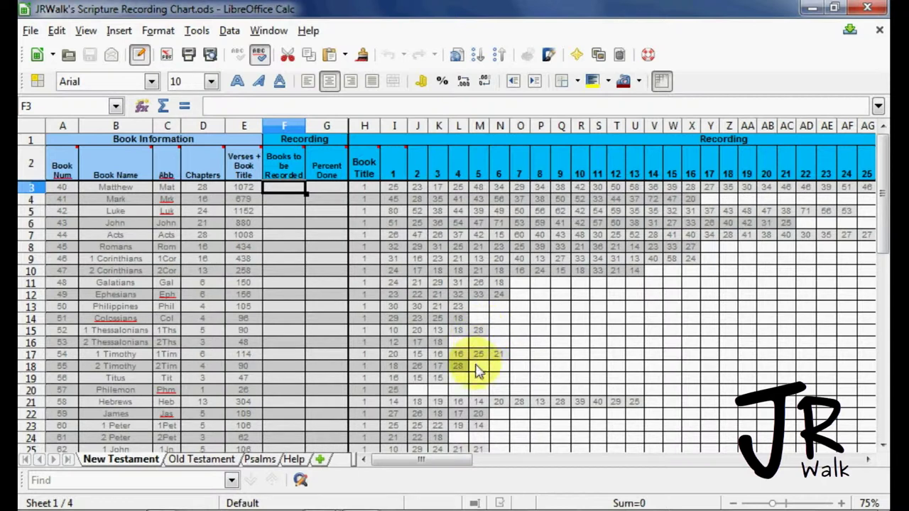
left_click_drag(467, 460, 562, 465)
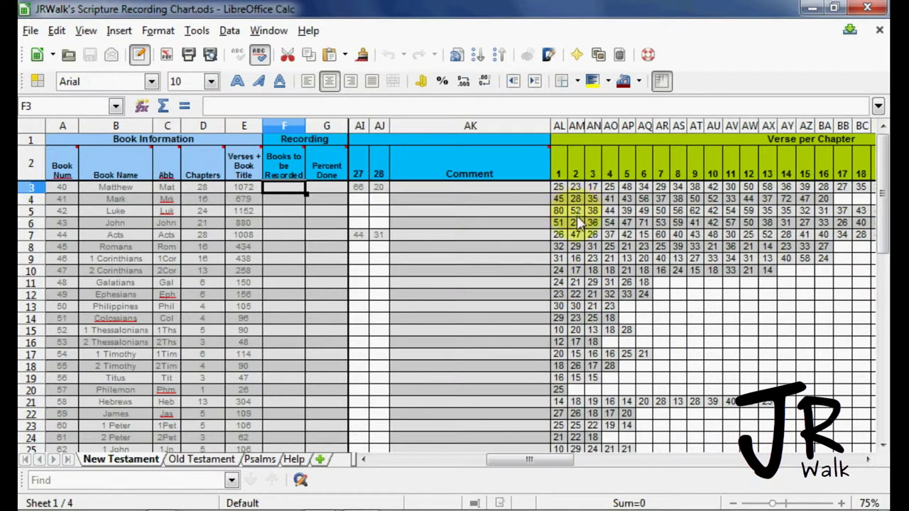
left_click_drag(552, 469, 400, 464)
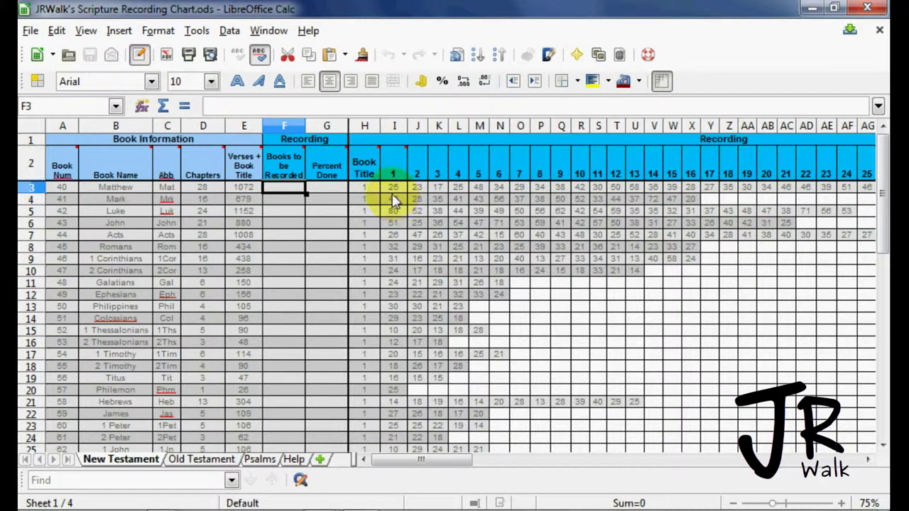
Flag Acts (F7) and Philemon (F20) with an x as books to be recorded.
left_click(283, 238)
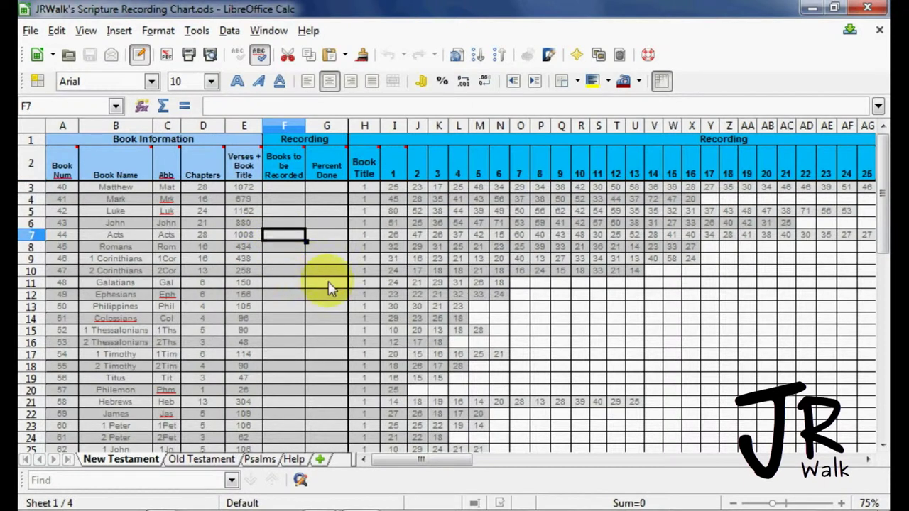
type("x")
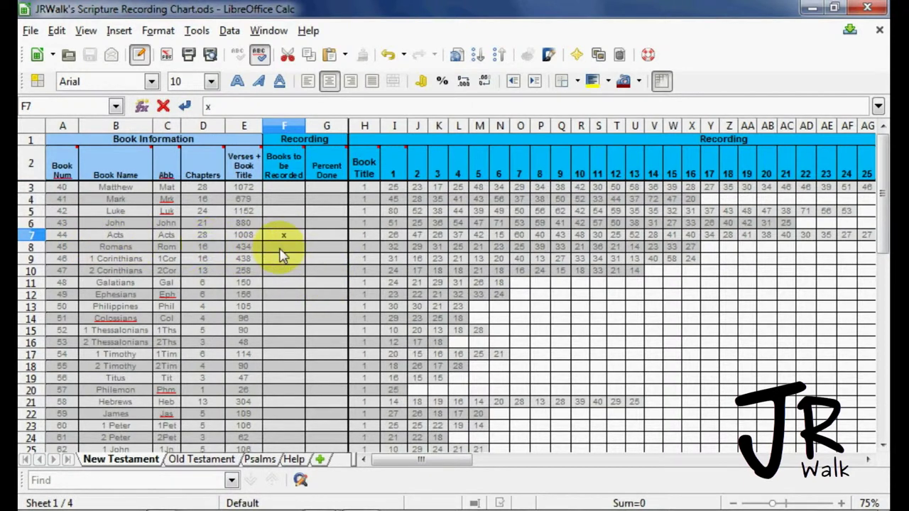
key("Return")
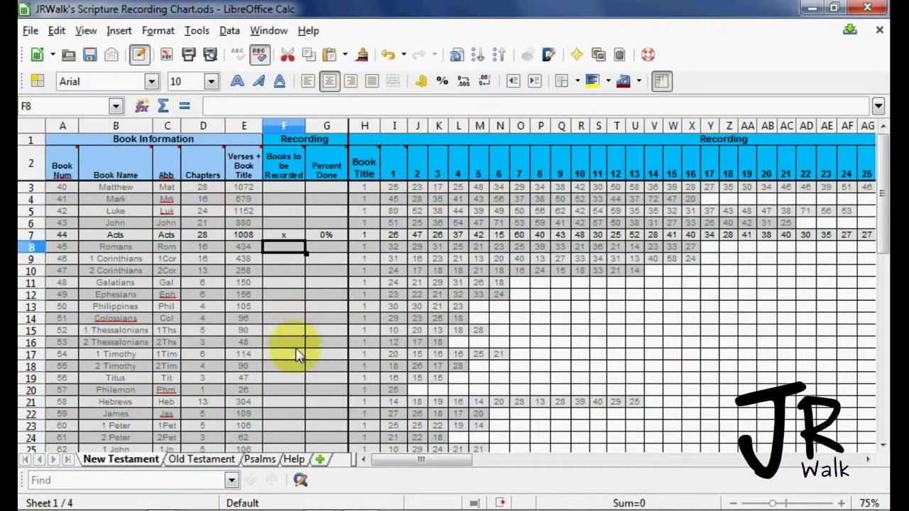
scroll(298, 355, "down", 1)
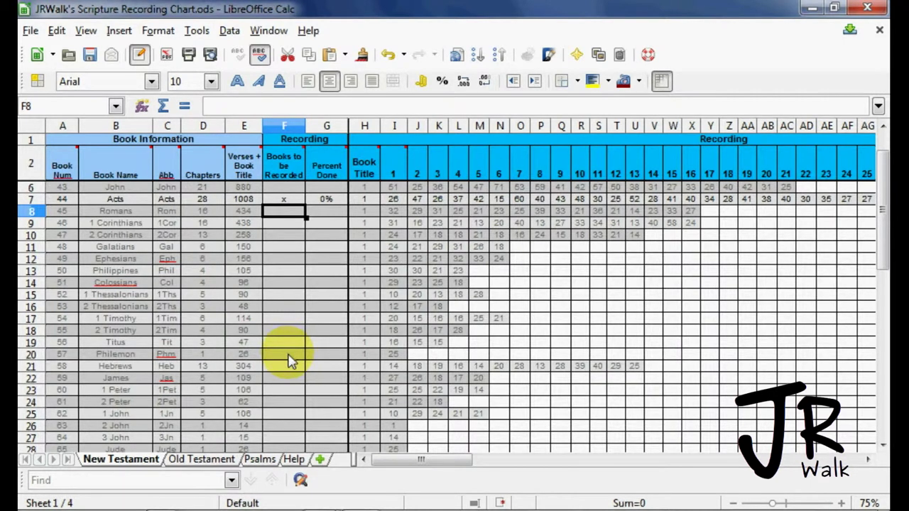
left_click(290, 355)
type("x")
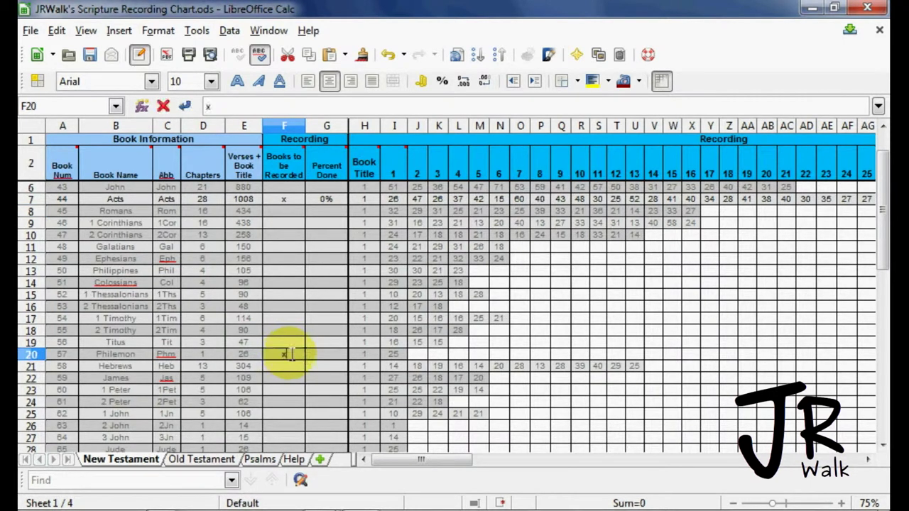
left_click(327, 359)
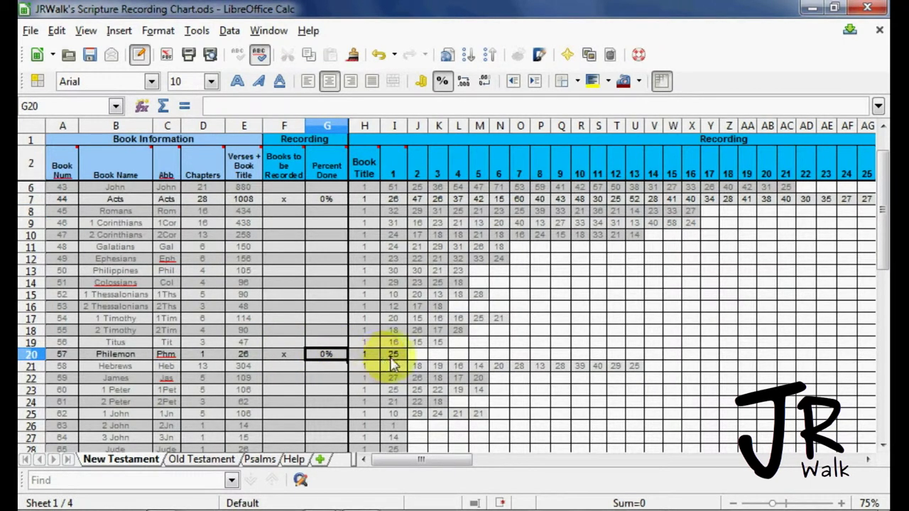
Mark the Acts Book Title cell H7 as recorded with an x.
scroll(393, 365, "up", 1)
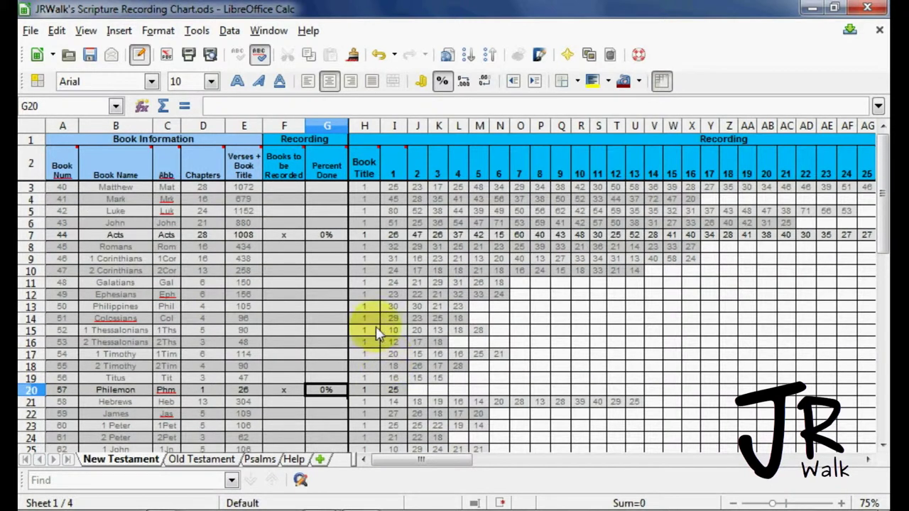
left_click(365, 235)
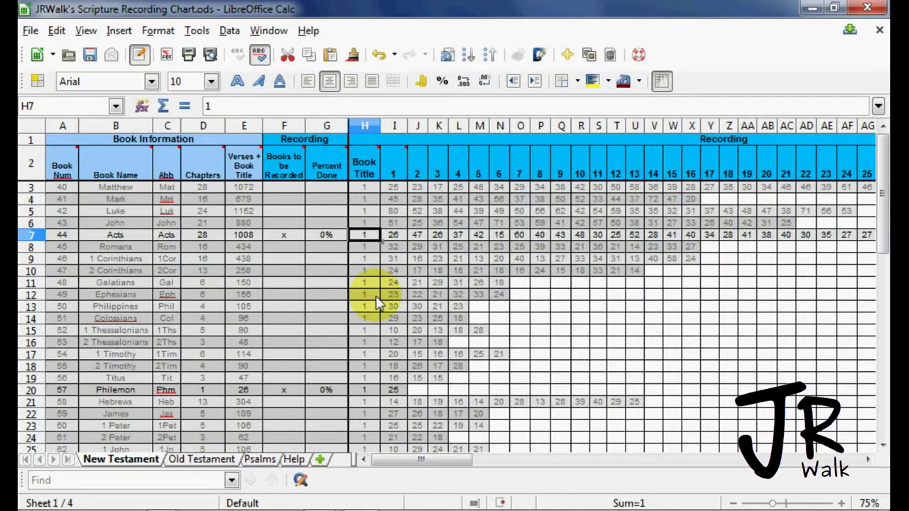
type("x")
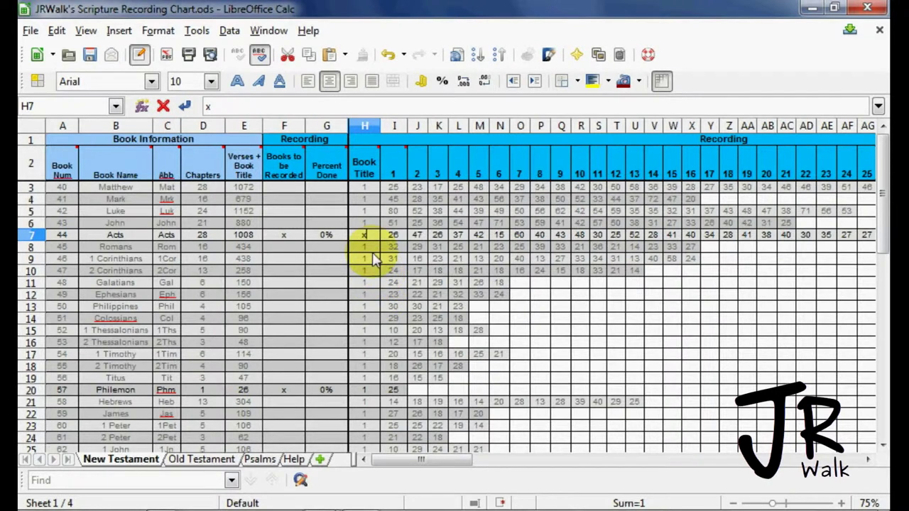
key("Return")
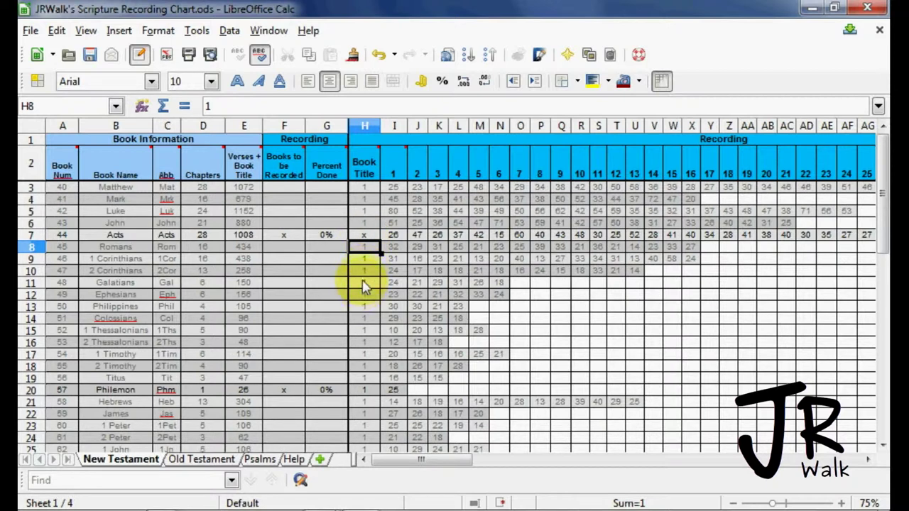
Scroll the New Testament sheet to rows 15–35, showing the Philemon row and the Stats table.
scroll(331, 289, "down", 3)
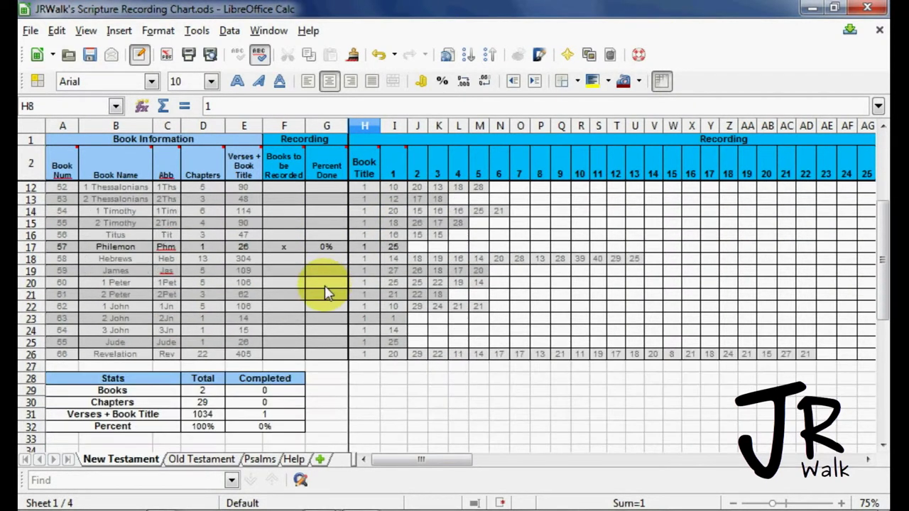
scroll(327, 291, "down", 2)
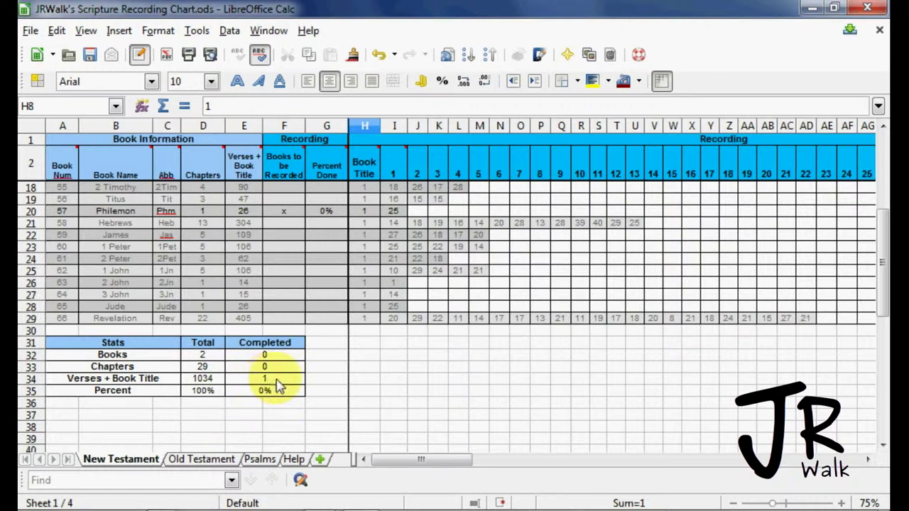
scroll(418, 361, "up", 3)
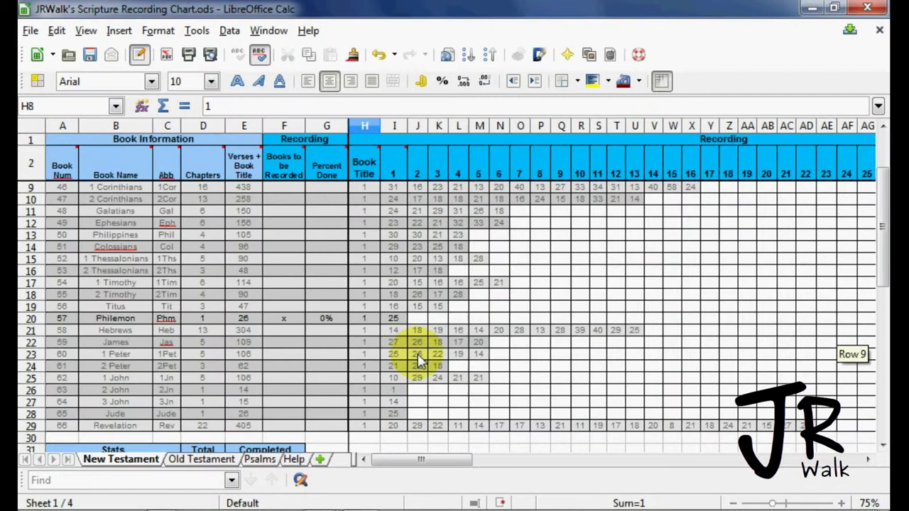
scroll(418, 361, "down", 1)
scroll(417, 361, "up", 1)
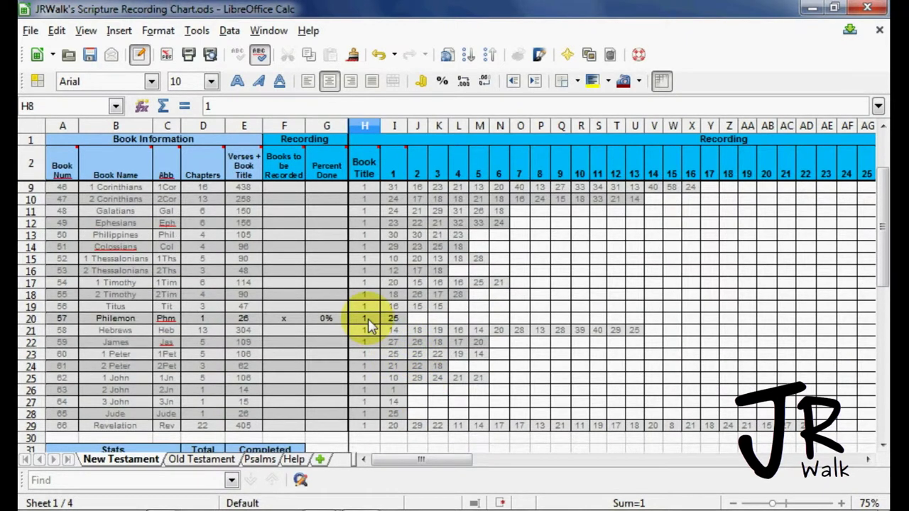
scroll(370, 353, "down", 2)
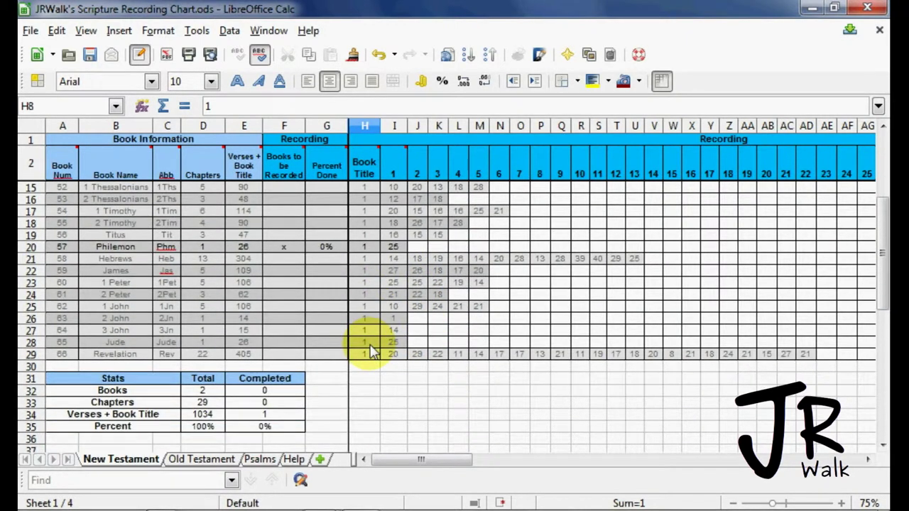
Put an x in Philemon's Book Title H20 and chapter 1 I20, reaching 100% done.
left_click(362, 247)
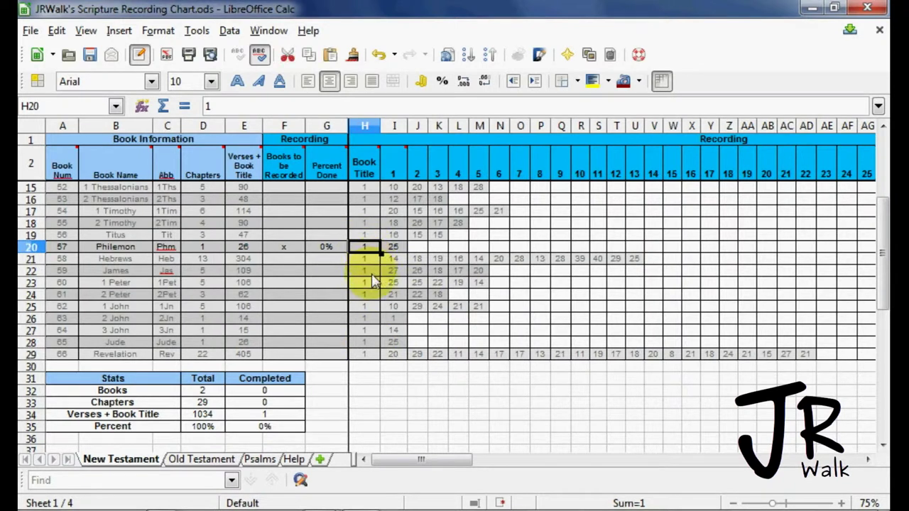
type("x")
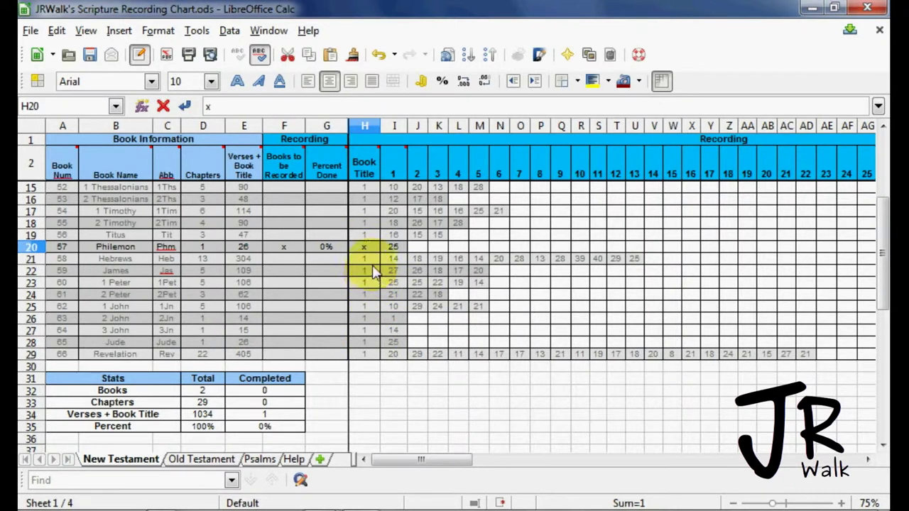
left_click(396, 249)
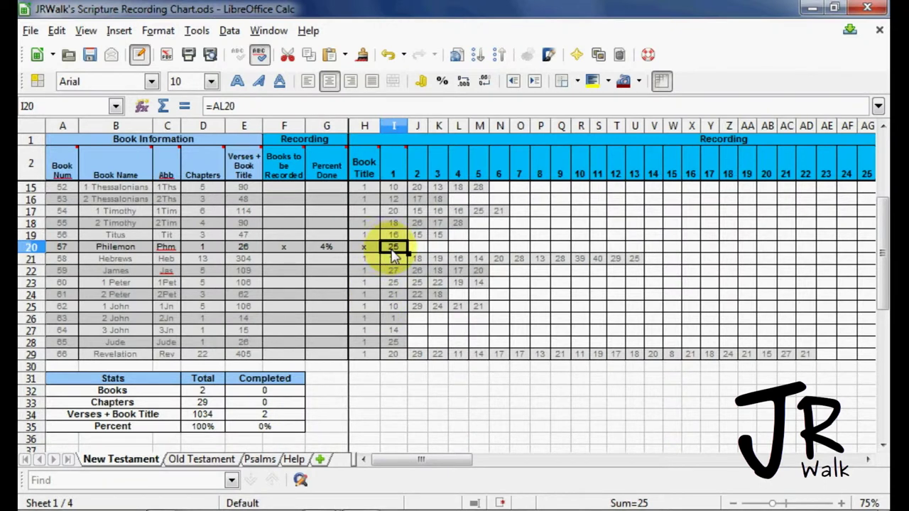
type("x")
left_click(390, 273)
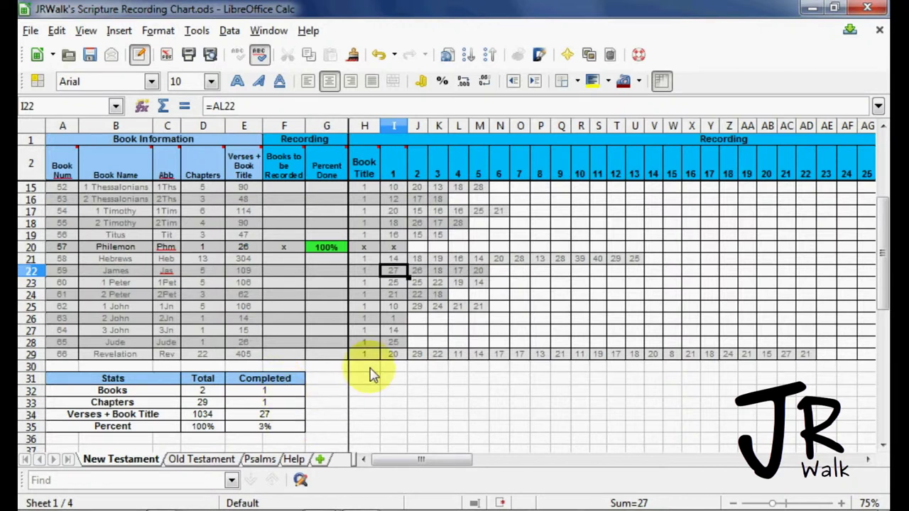
Put an x in Jude's F28, chapter 1 I28 and Book Title H28, reaching 100% done.
left_click(293, 344)
type("x")
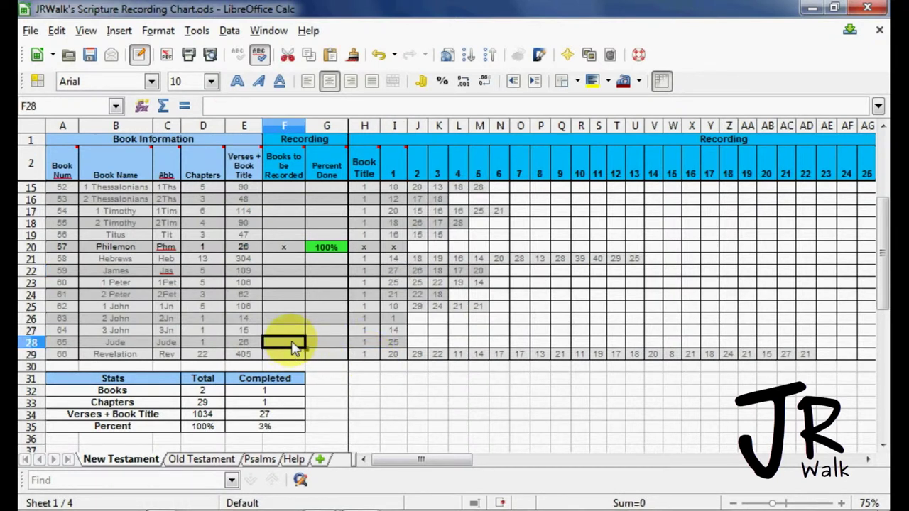
left_click(294, 331)
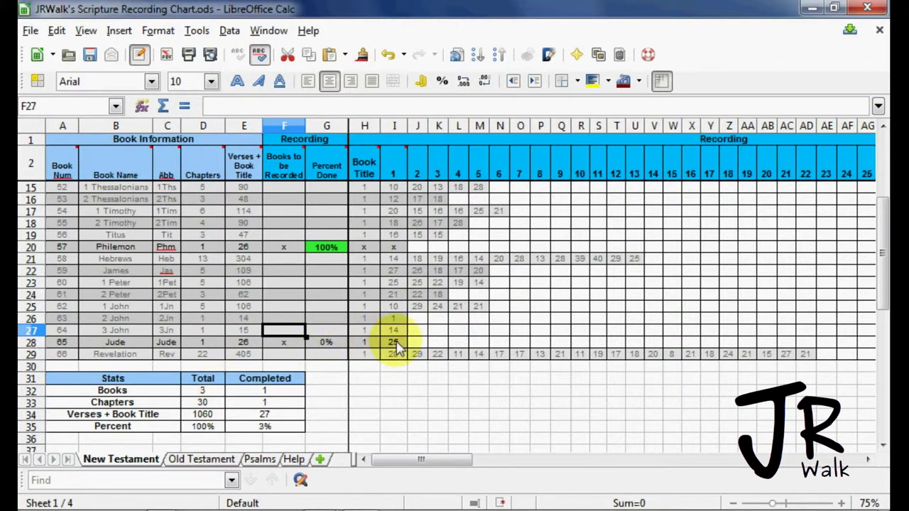
left_click(395, 343)
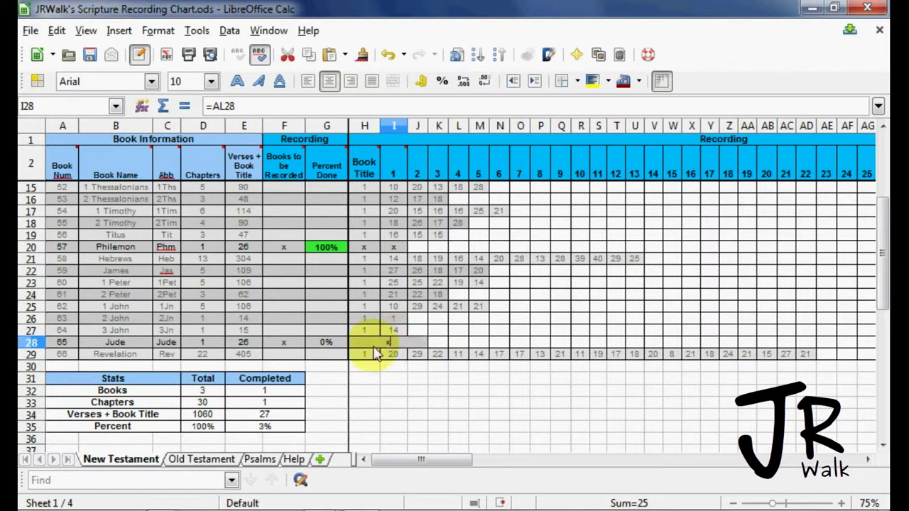
type("x")
left_click(364, 345)
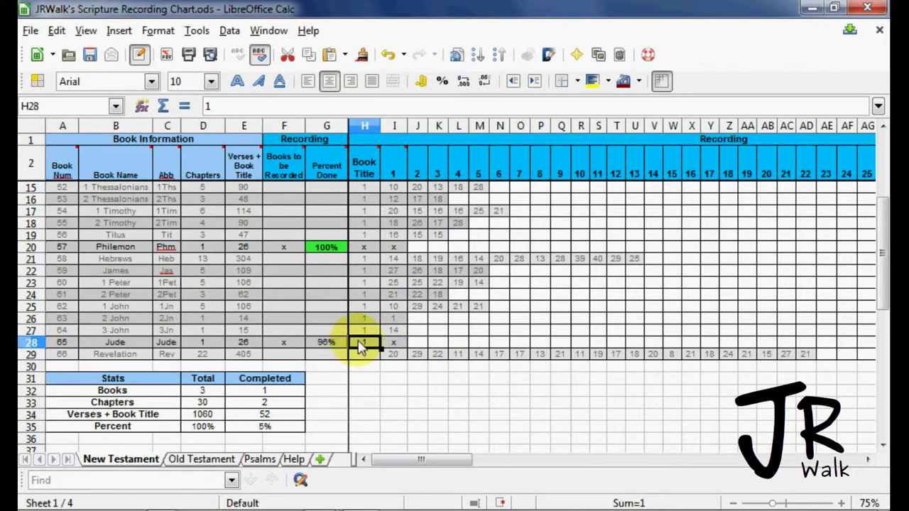
type("x")
key("Return")
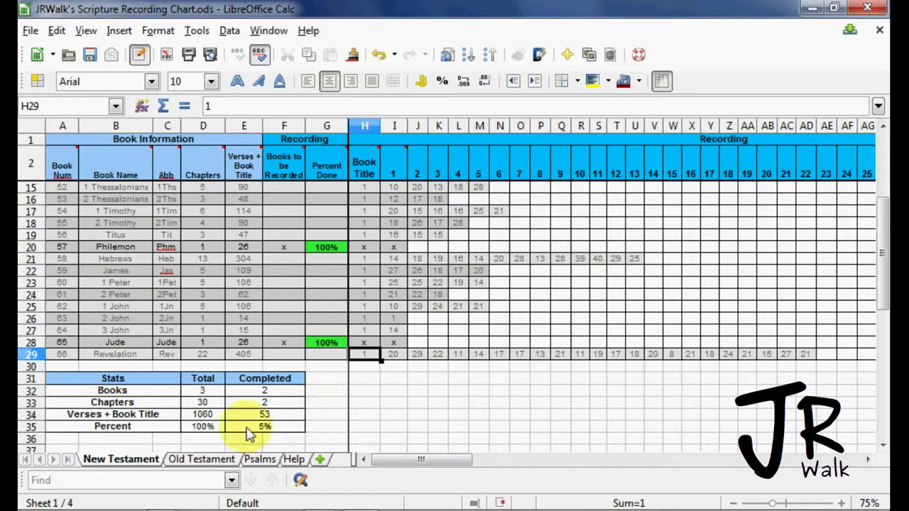
left_click(217, 459)
scroll(219, 406, "down", 4)
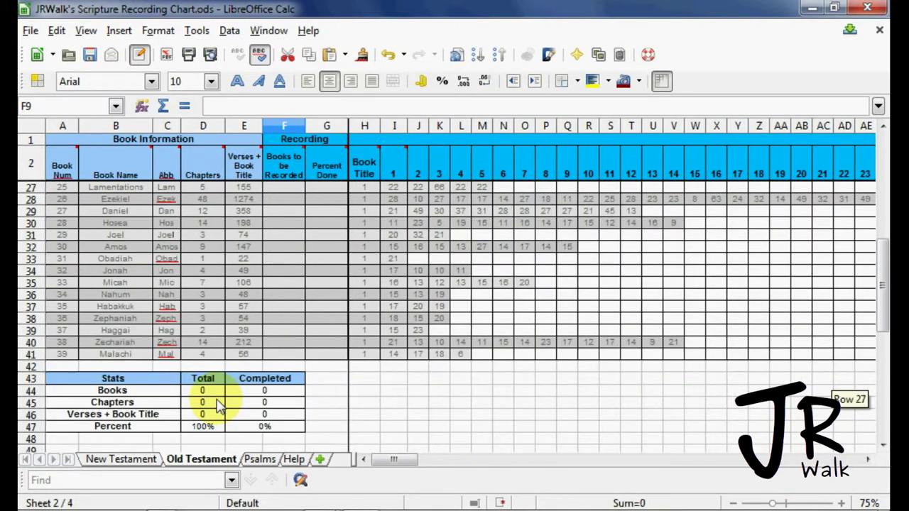
left_click(275, 459)
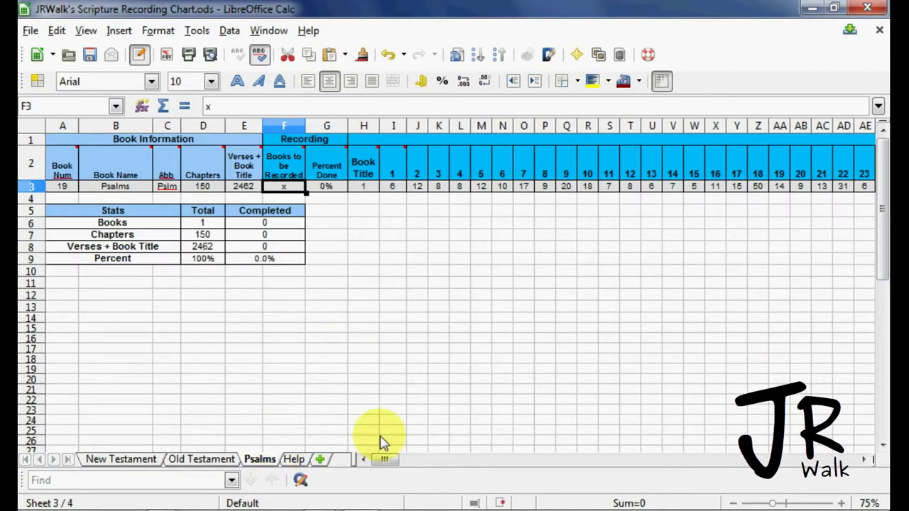
left_click_drag(384, 462, 516, 470)
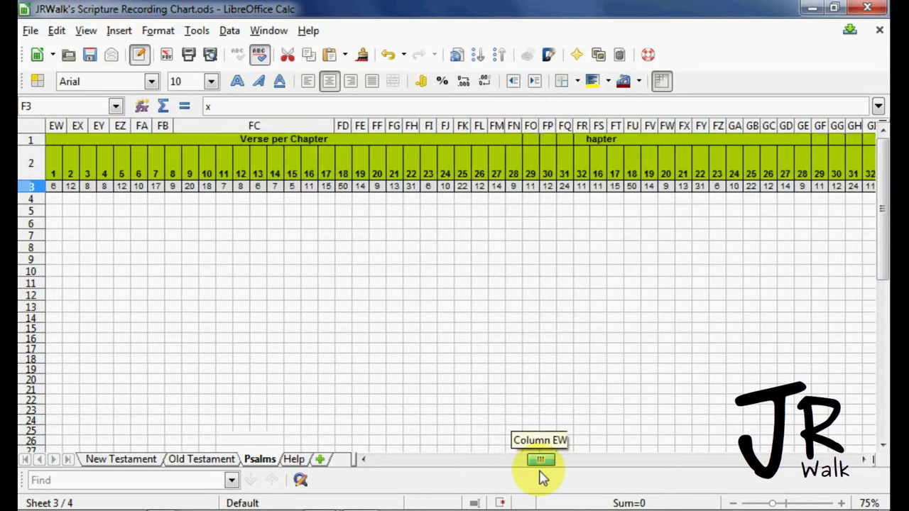
left_click_drag(539, 473, 350, 460)
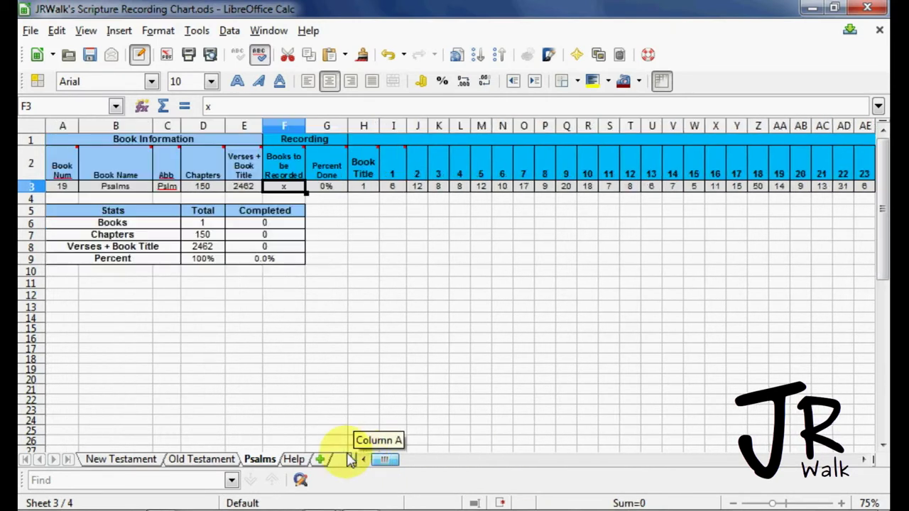
left_click(202, 458)
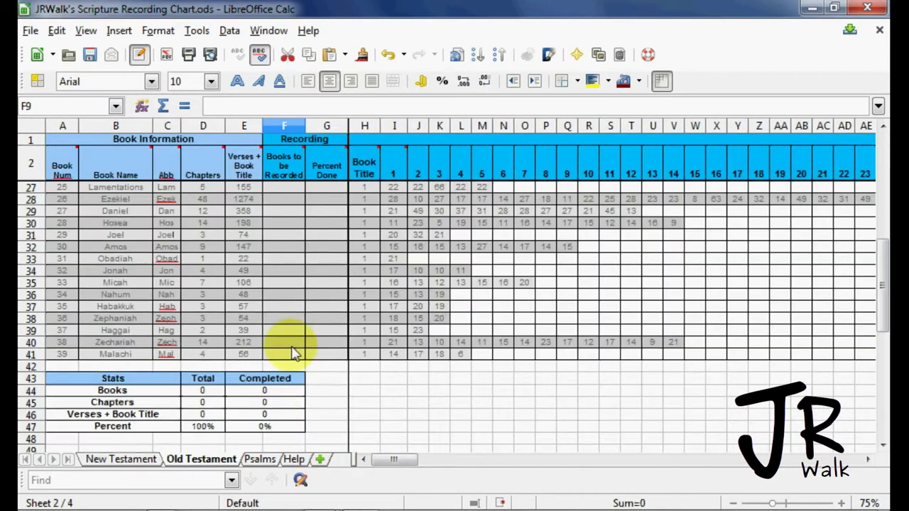
scroll(292, 352, "up", 3)
scroll(292, 351, "up", 3)
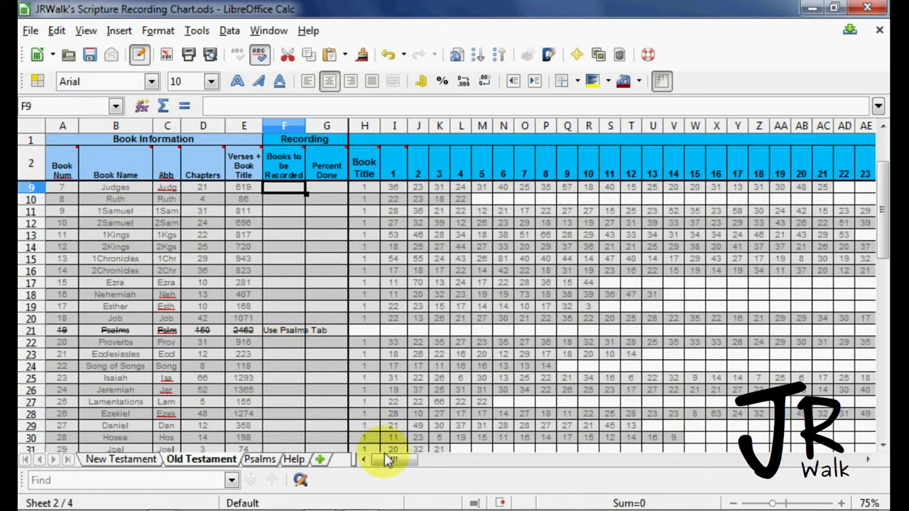
left_click_drag(389, 462, 305, 454)
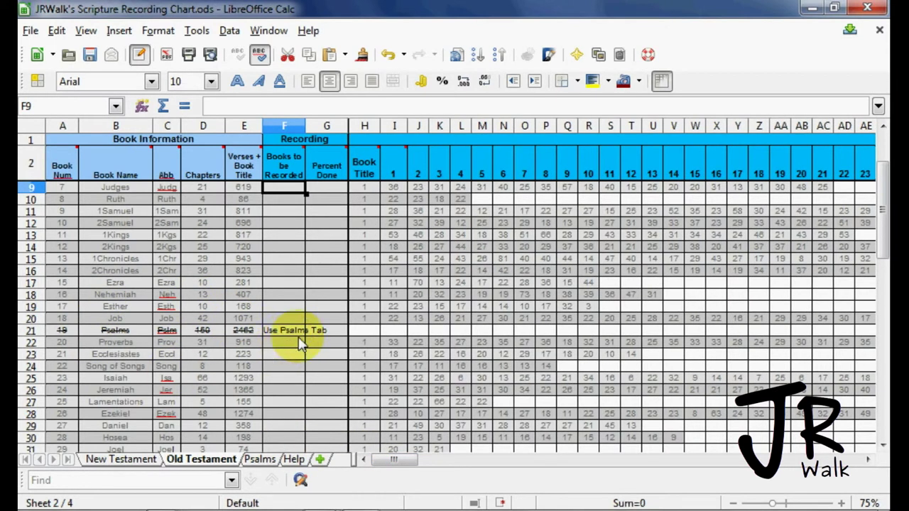
left_click(121, 460)
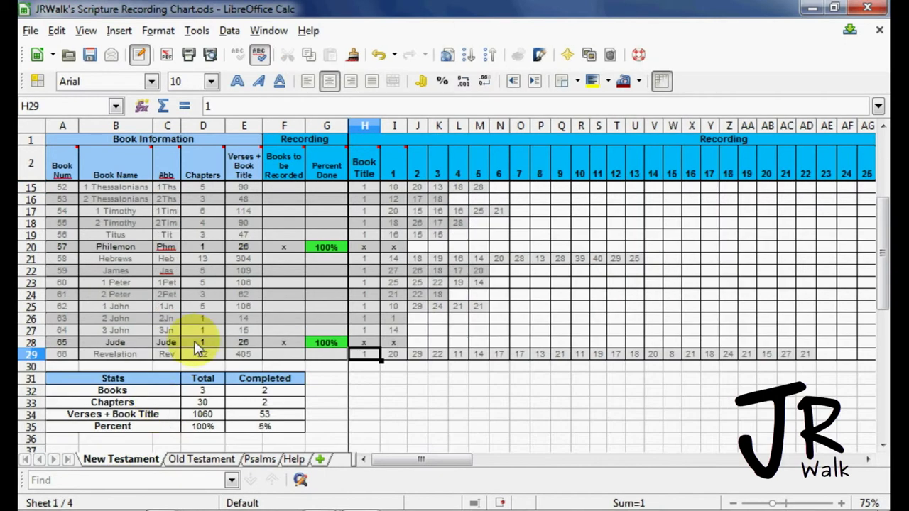
scroll(202, 337, "up", 3)
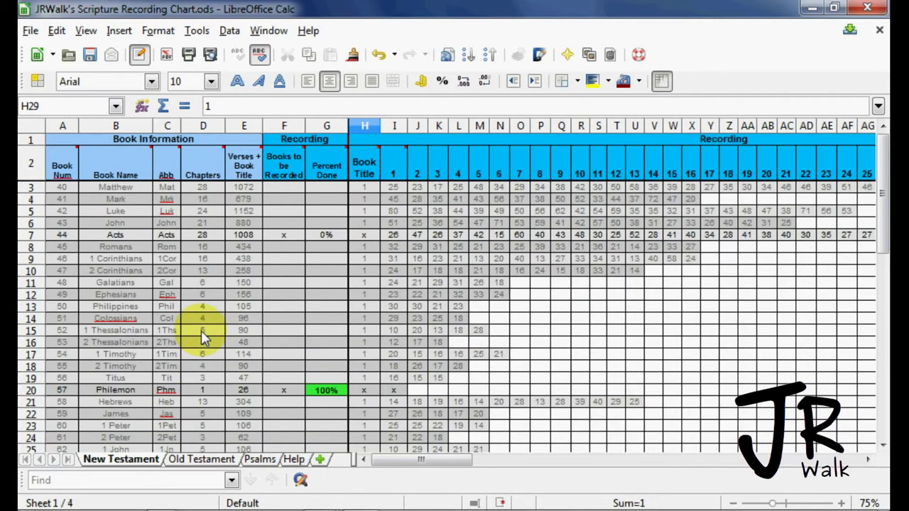